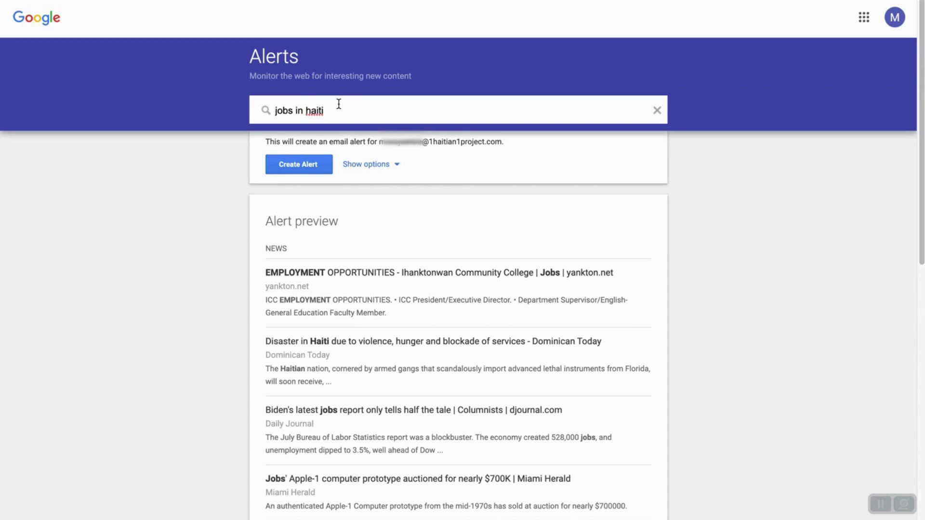
Change the alert's search query to "jobs in Hinche, Haiti".
left_click(306, 110)
type("Hinche,")
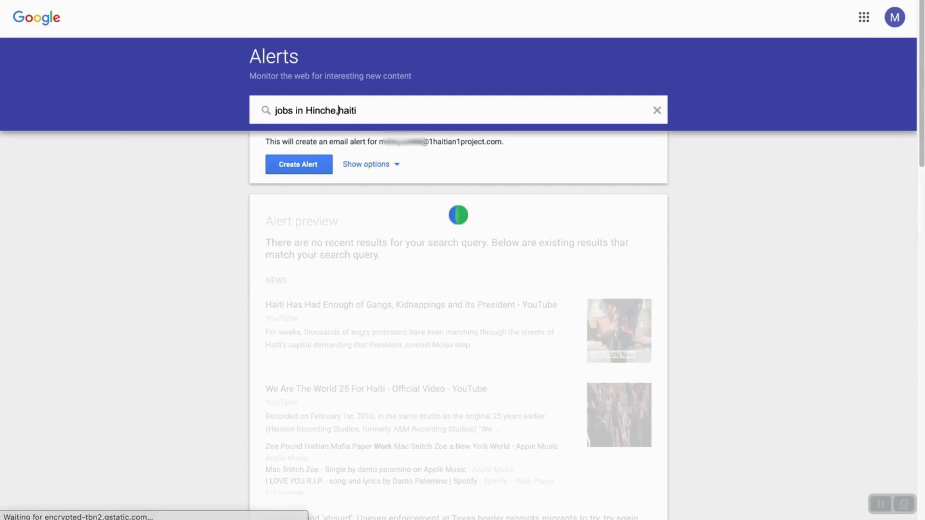
key("Right")
key("BackSpace")
type("H")
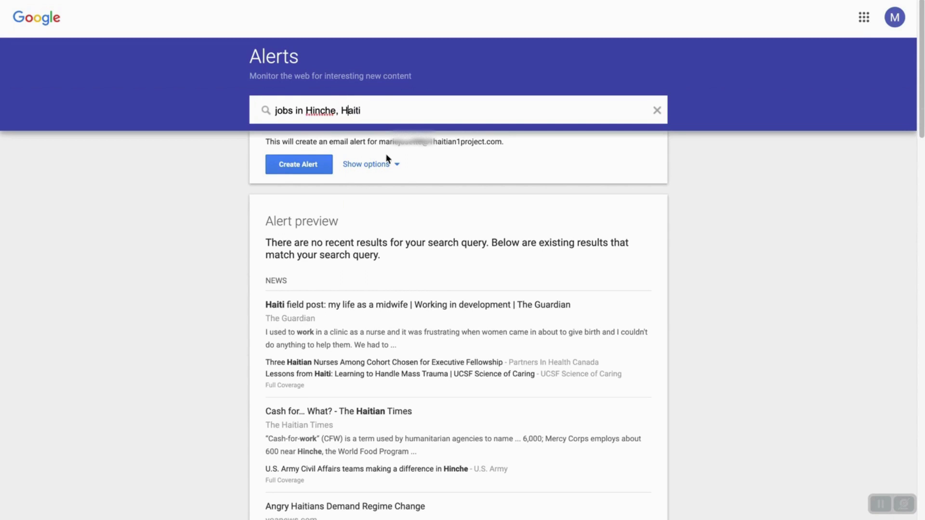
Show the alert options and set the delivery frequency to As-it-happens.
left_click(397, 166)
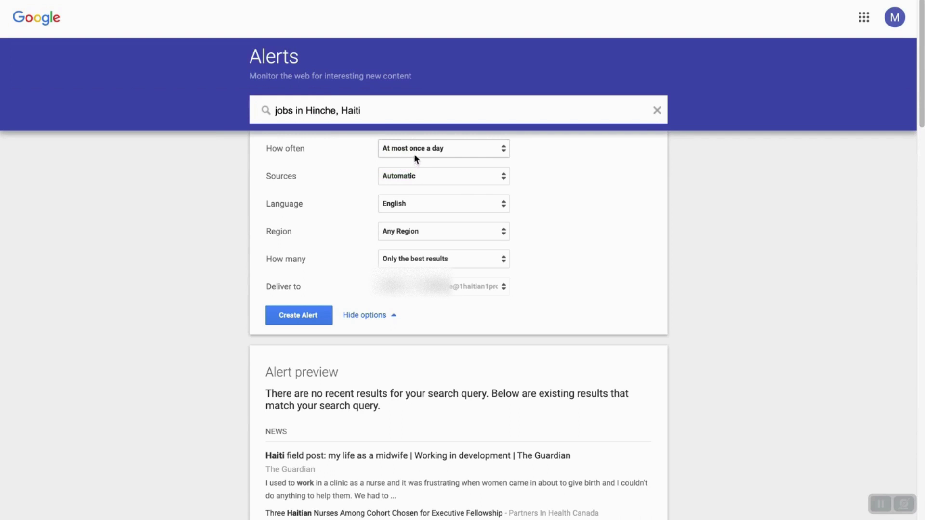
left_click(463, 150)
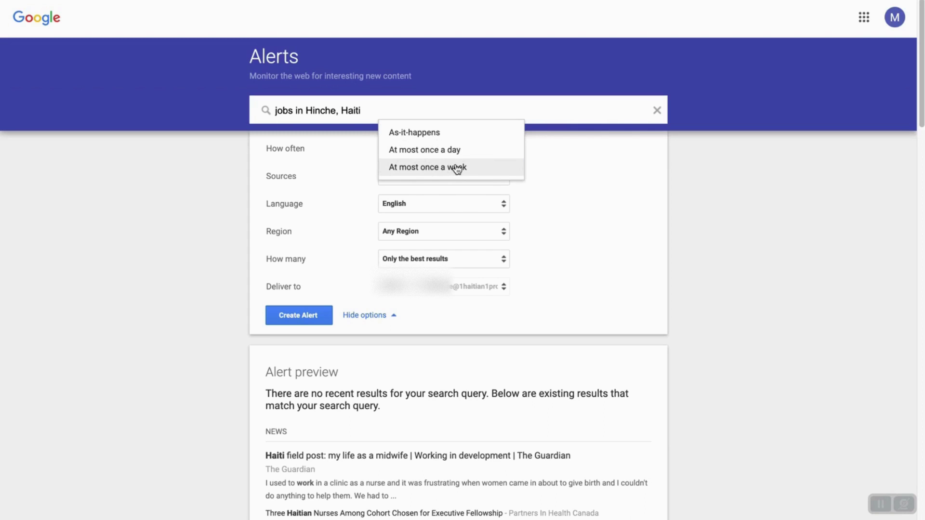
left_click(443, 137)
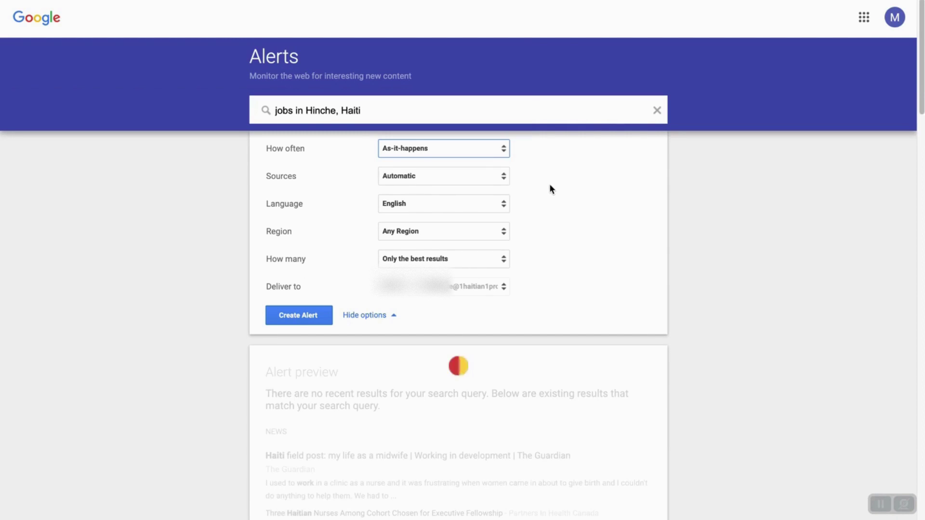
Set the alert's sources to Web and its language to Any Language.
left_click(487, 176)
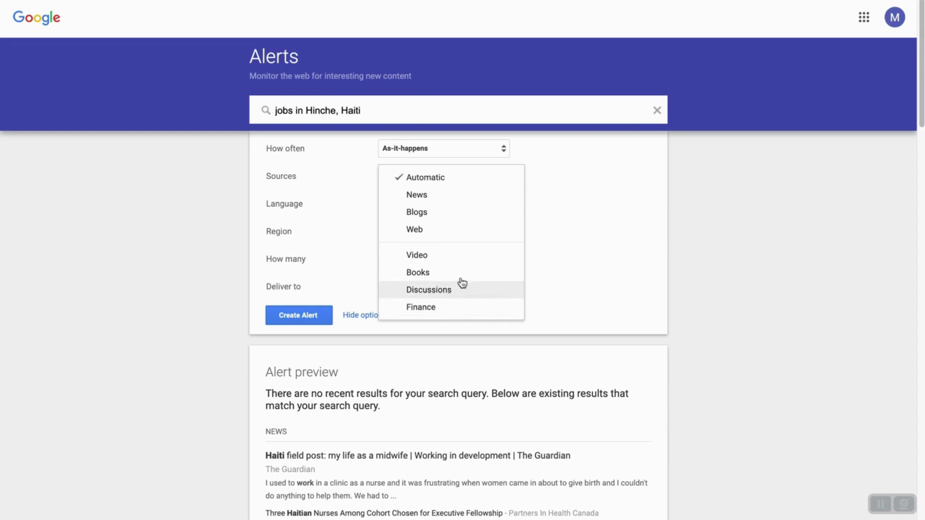
left_click(434, 233)
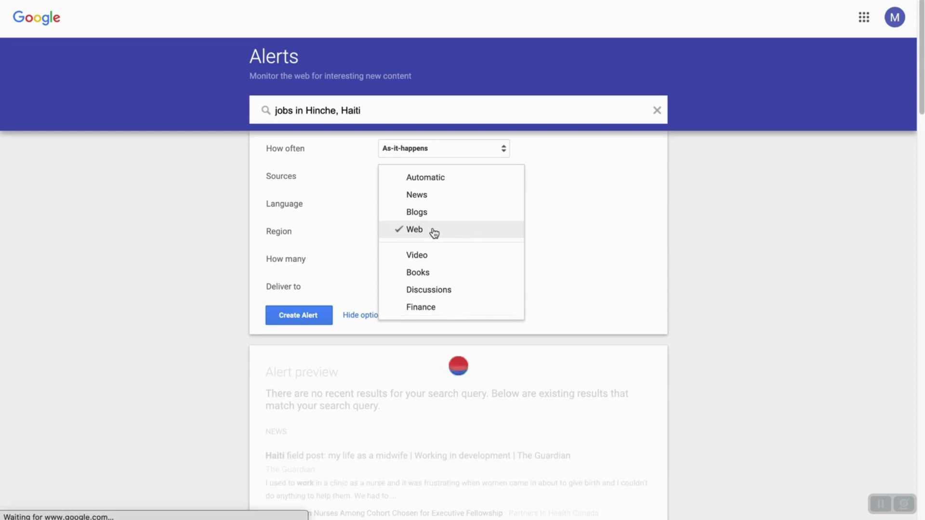
left_click(566, 224)
left_click(475, 204)
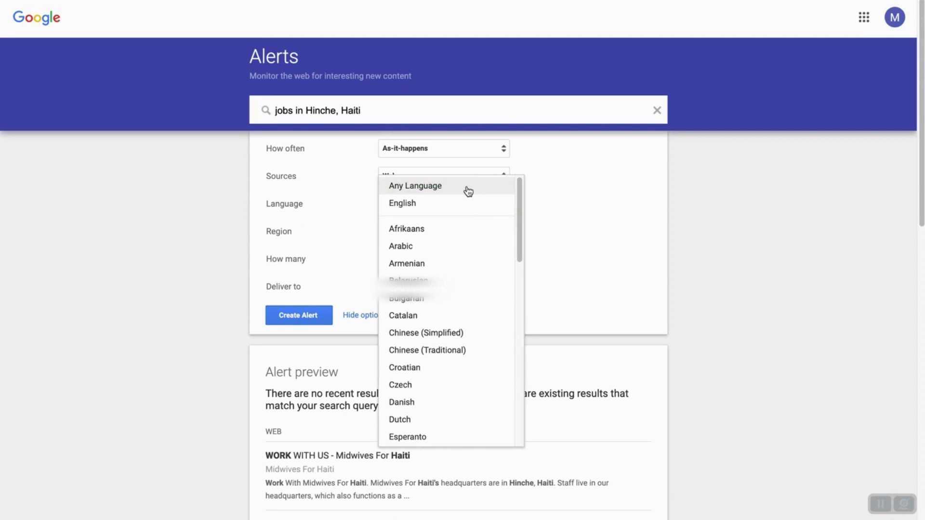
left_click(468, 191)
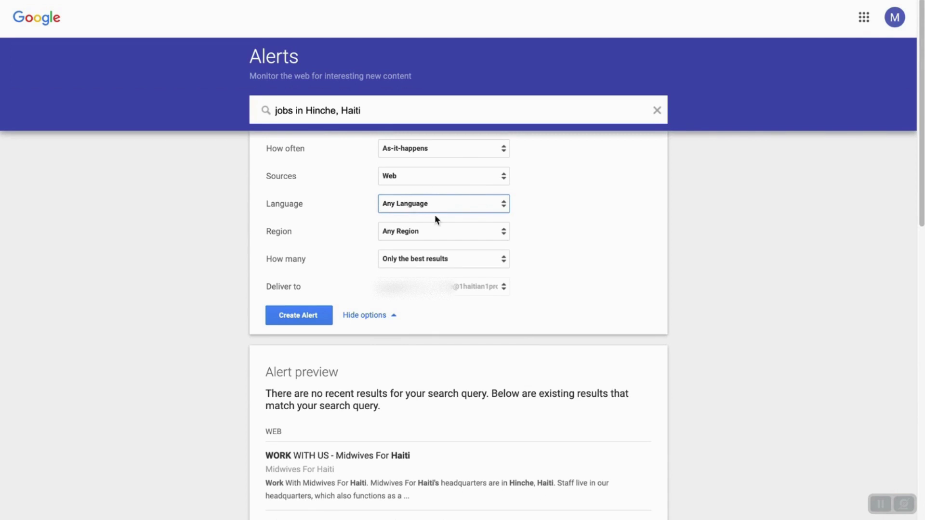
Limit the alert's region to Haiti.
left_click(455, 234)
scroll(458, 264, "down", 20)
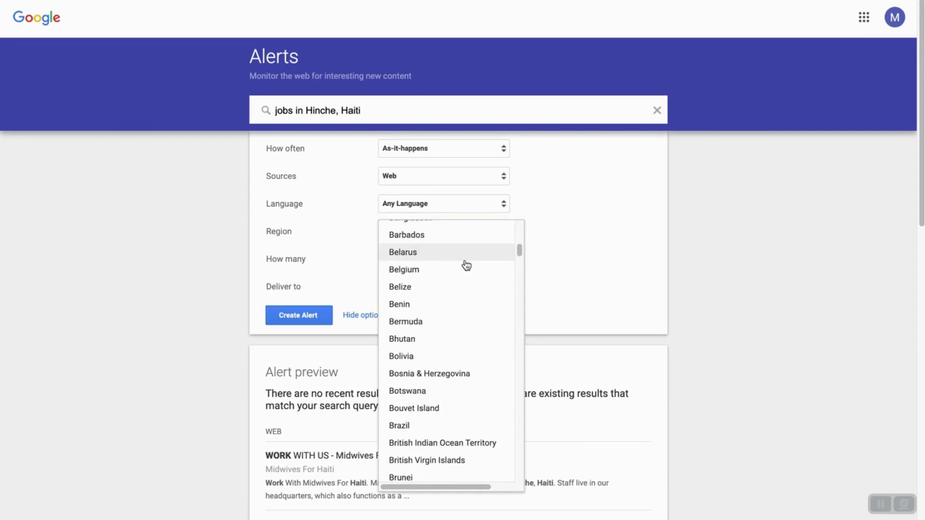
scroll(459, 265, "down", 7)
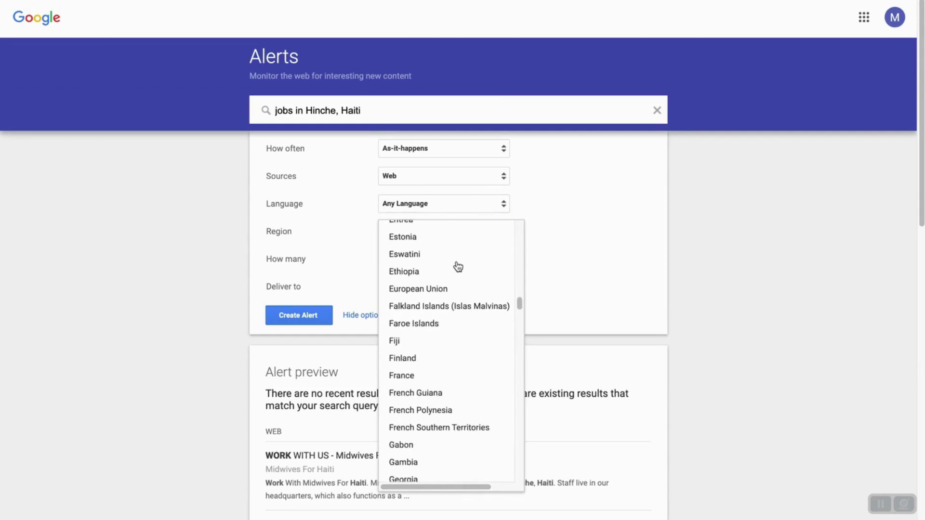
scroll(455, 267, "down", 1)
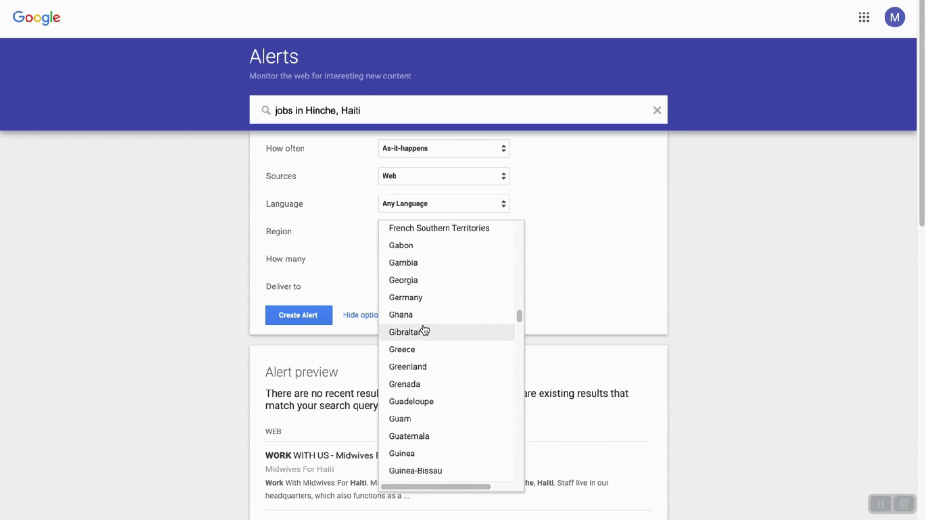
scroll(423, 331, "down", 3)
left_click(418, 358)
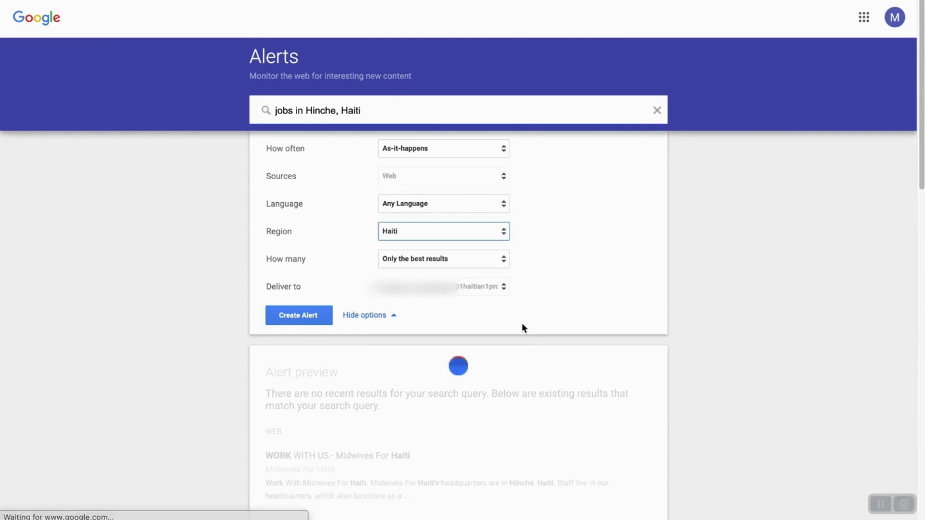
Set the region back to Any Region and choose Only the best results for how many results to receive.
left_click(477, 233)
scroll(475, 133, "up", 20)
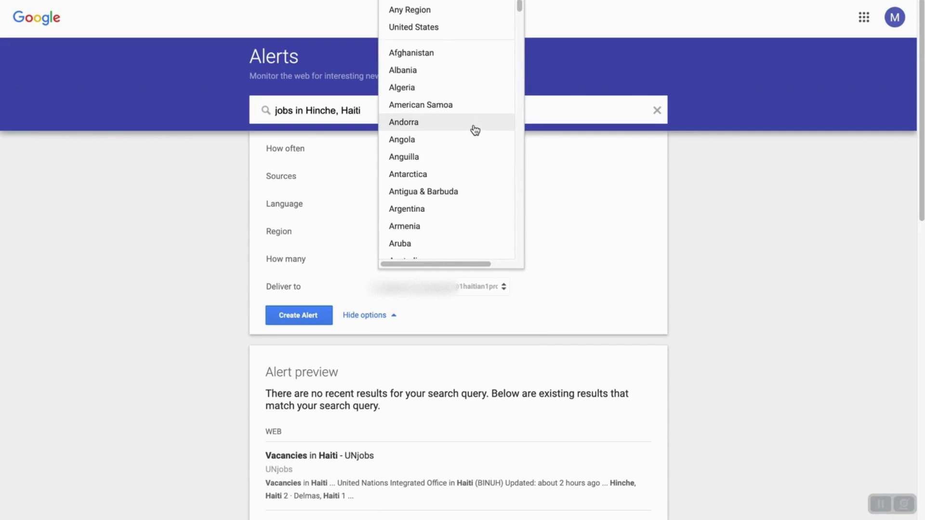
left_click(435, 11)
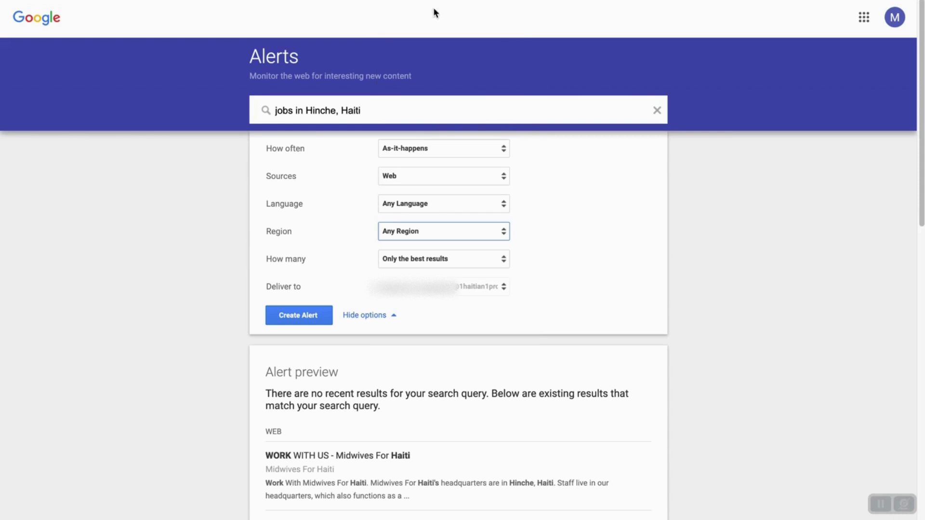
left_click(464, 260)
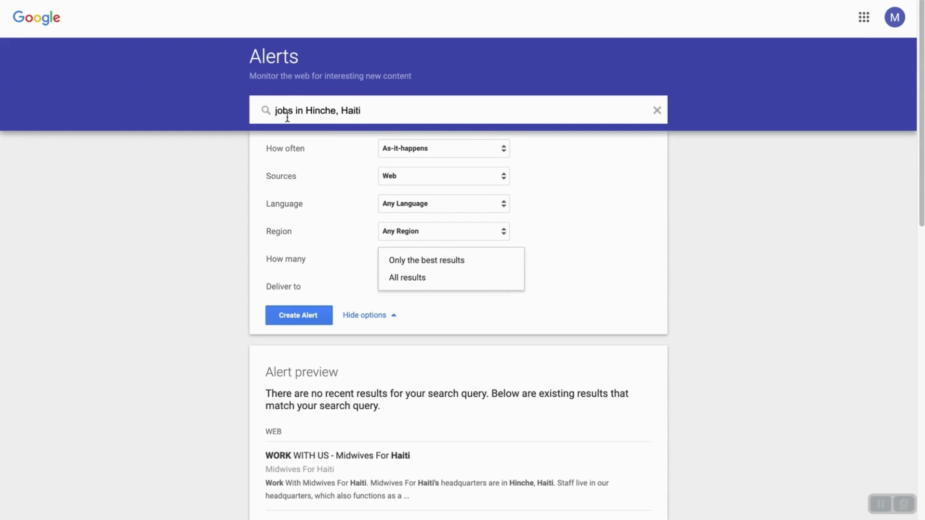
left_click(459, 264)
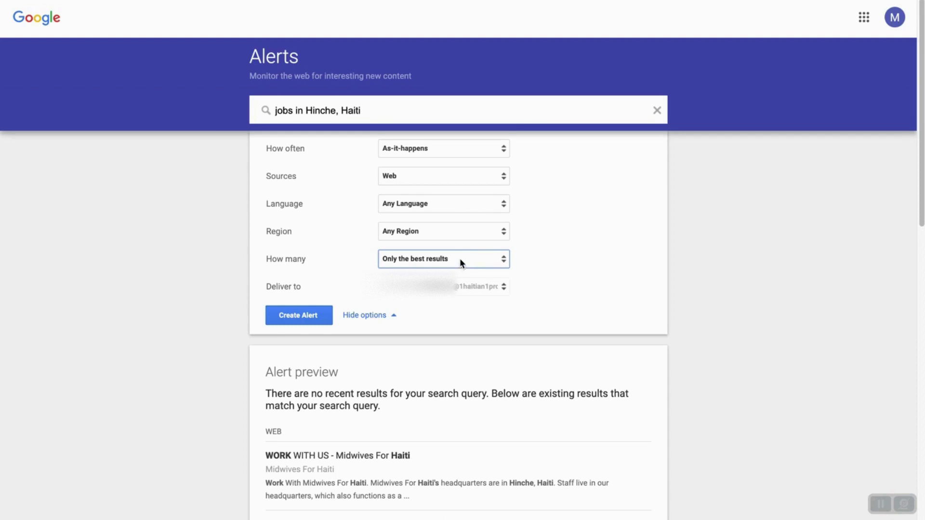
Set the region to Haiti and create the alert for jobs in Hinche, Haiti.
left_click(465, 233)
scroll(466, 241, "down", 20)
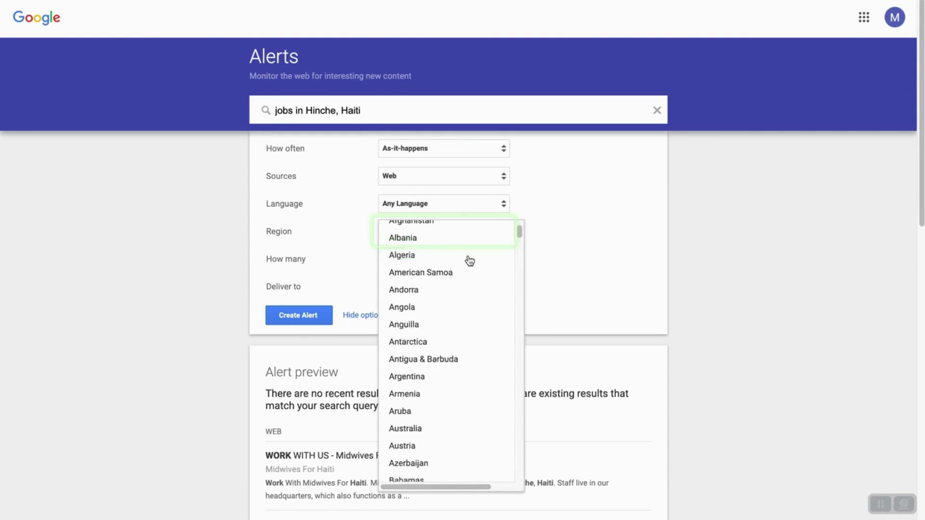
scroll(465, 264, "down", 14)
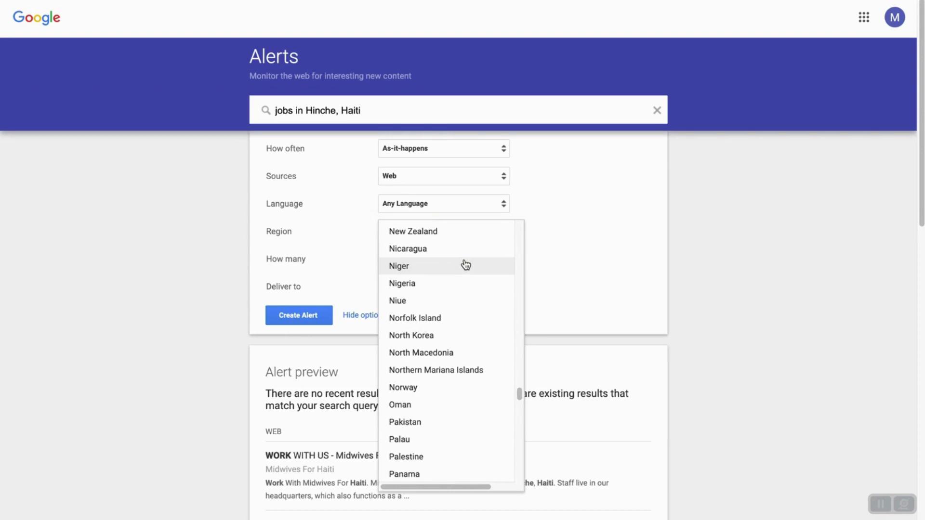
scroll(464, 264, "up", 12)
scroll(465, 264, "up", 7)
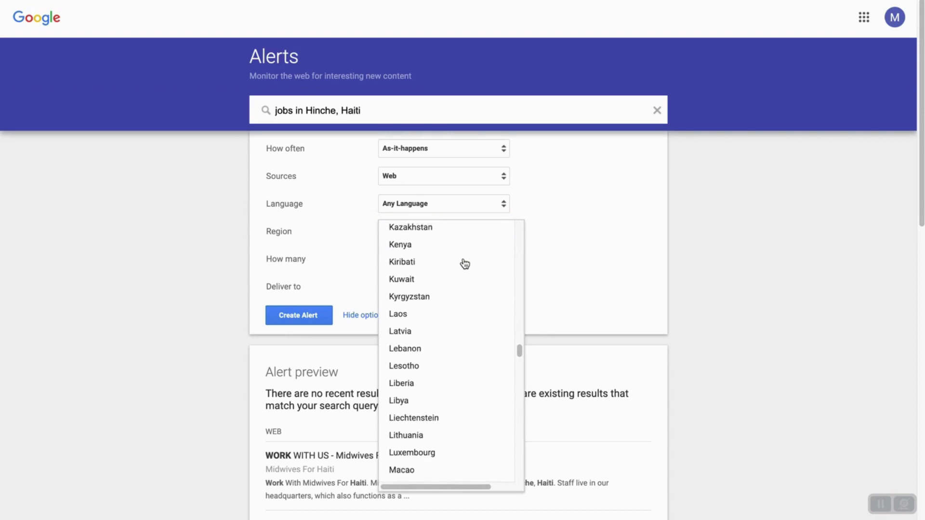
scroll(464, 263, "up", 4)
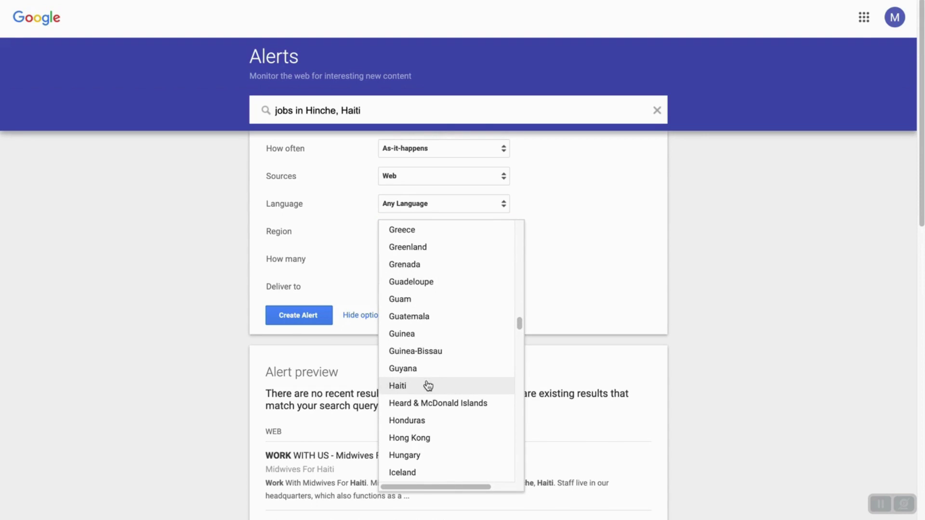
left_click(427, 384)
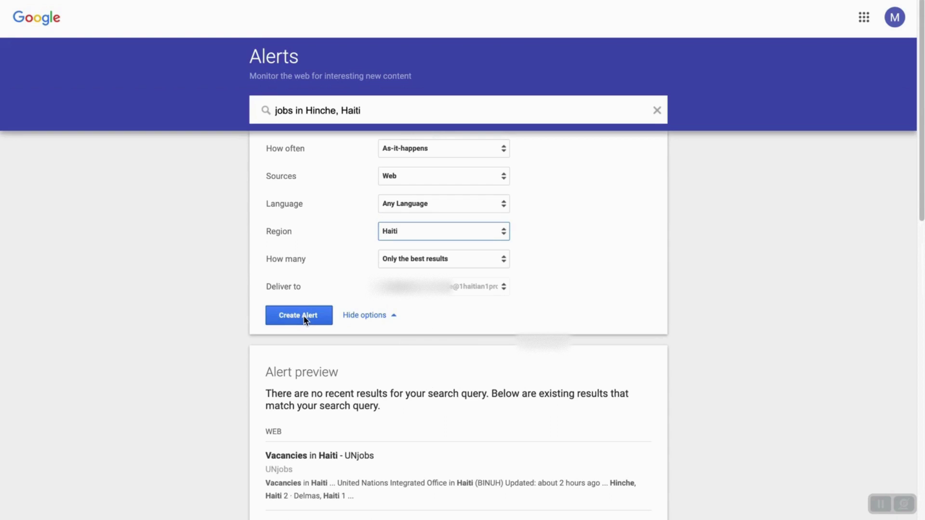
left_click(304, 318)
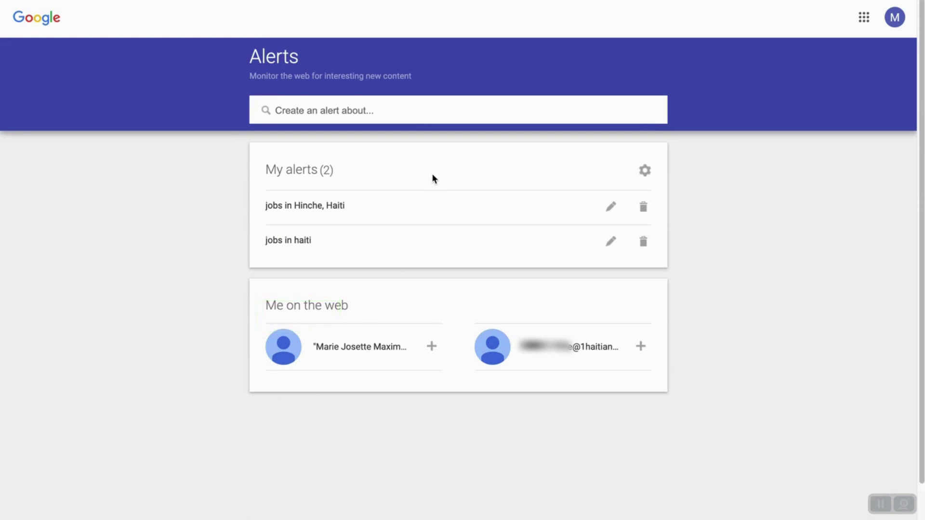